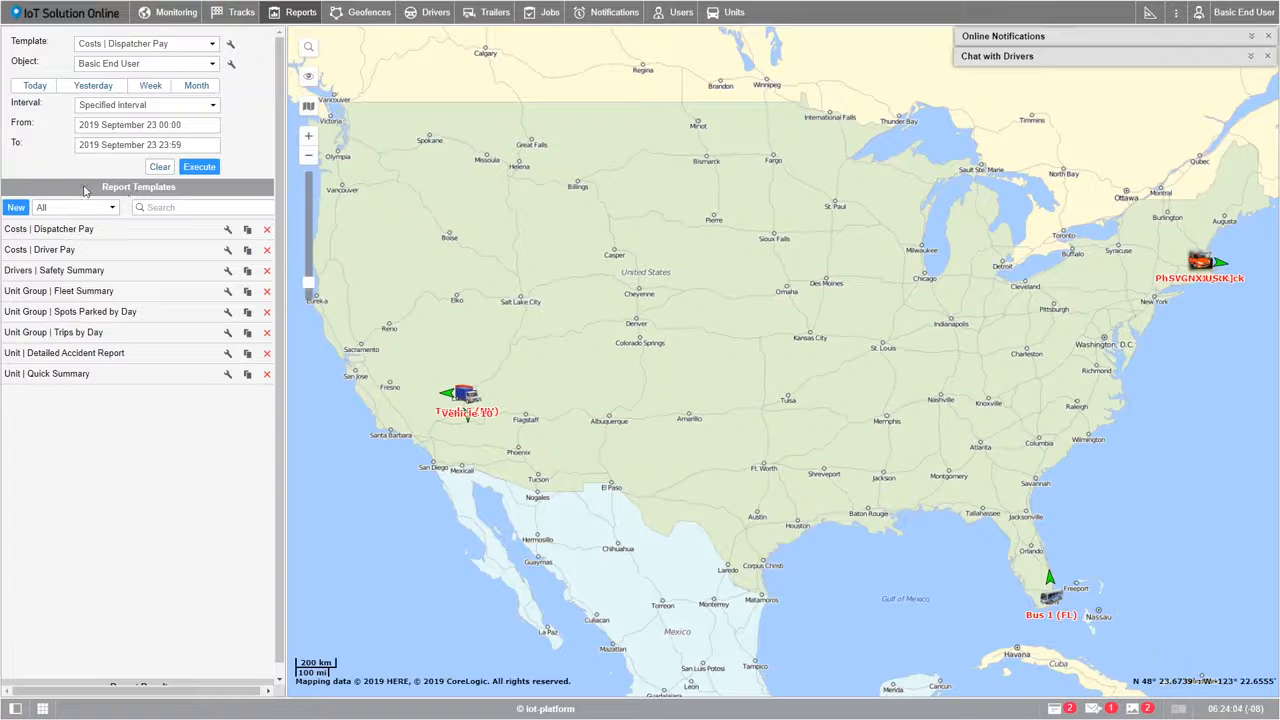
Create a new report template named "Parking Time Report" with the type Unit group
click(16, 207)
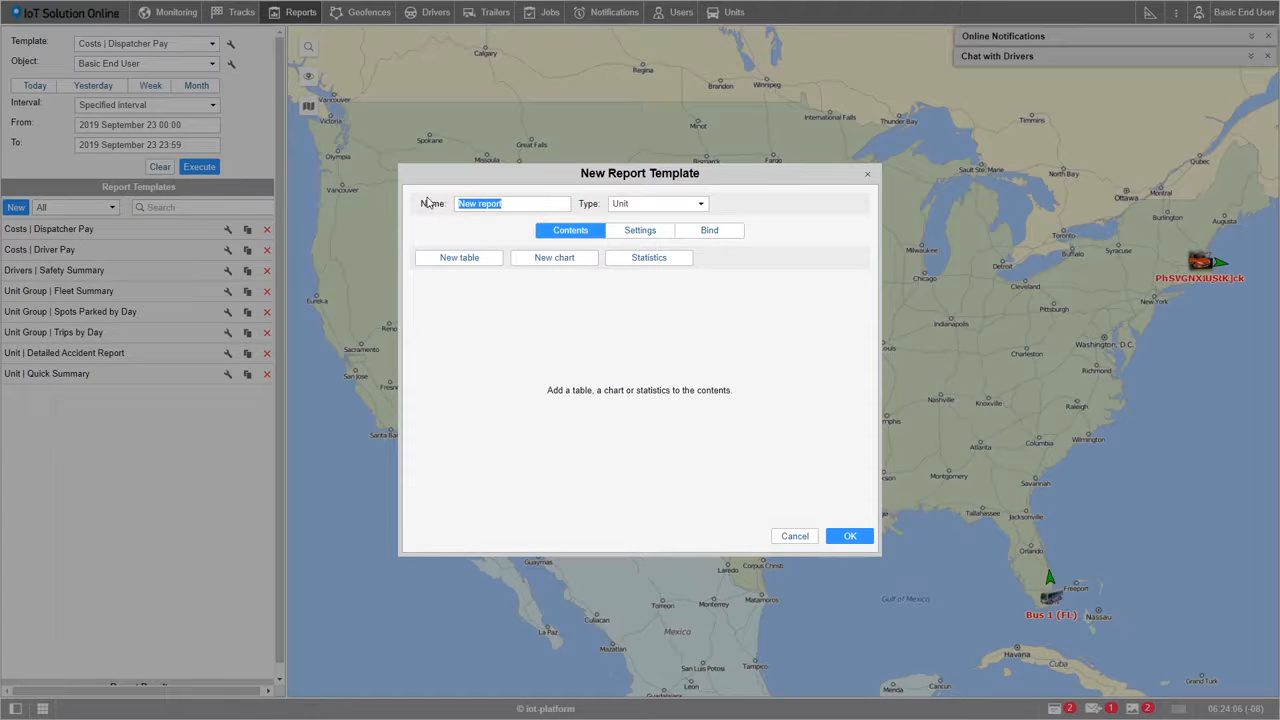
text(Parking Time Report)
click(702, 206)
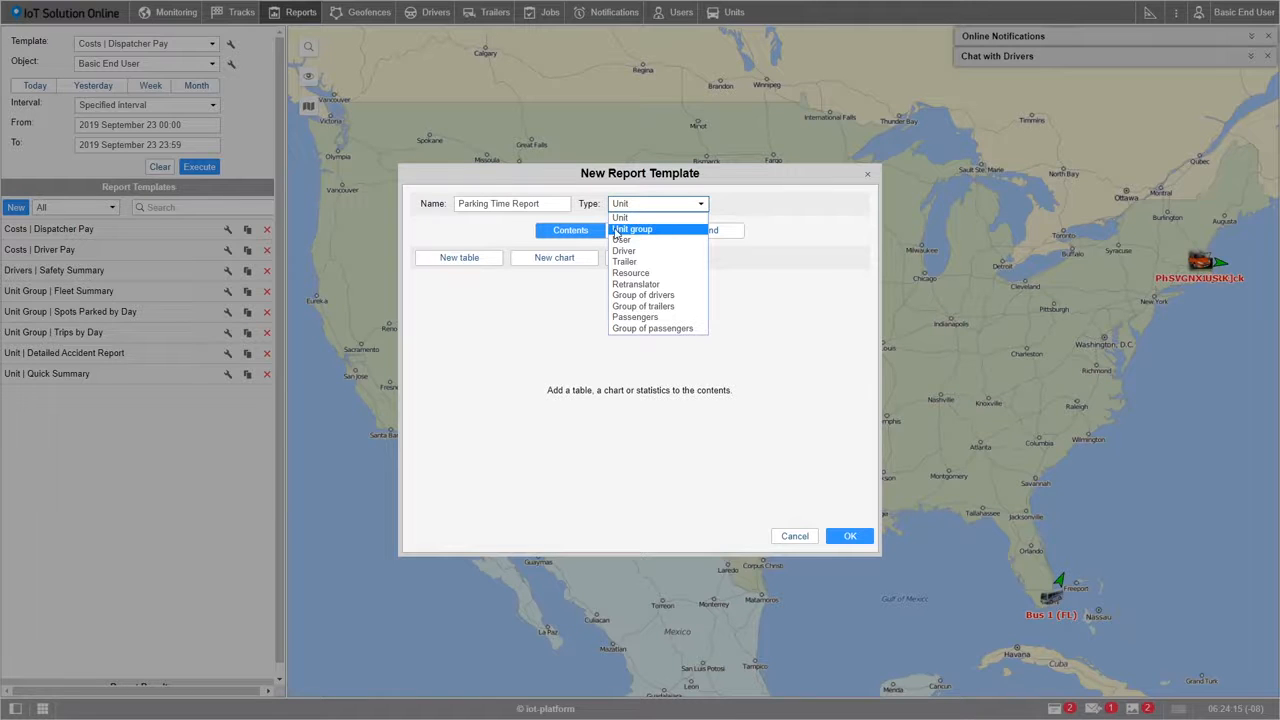
click(645, 231)
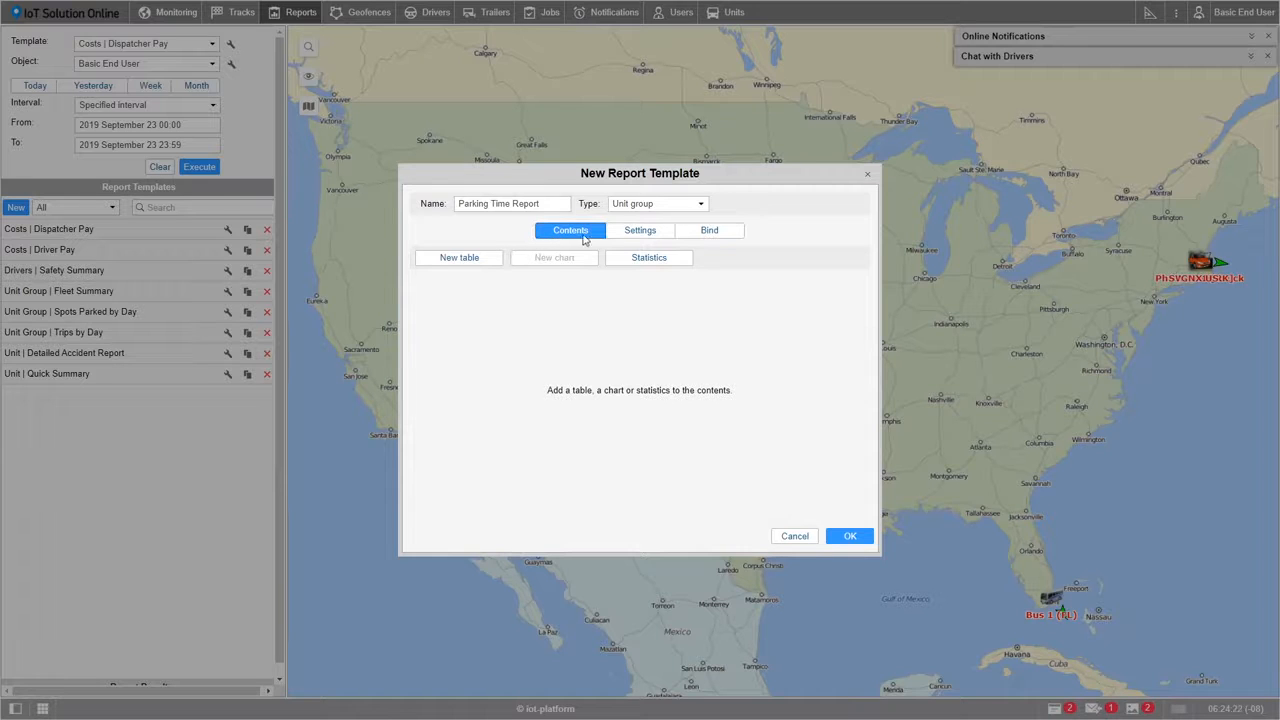
click(640, 232)
click(709, 233)
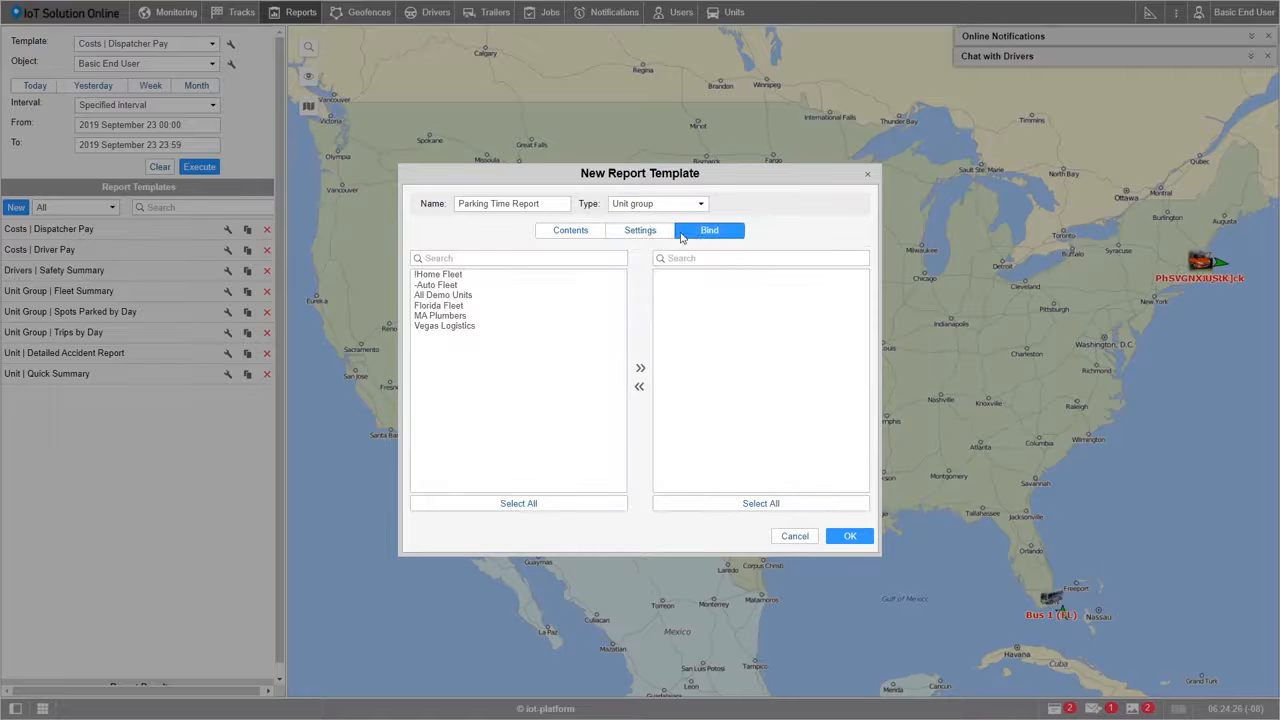
click(571, 236)
click(627, 236)
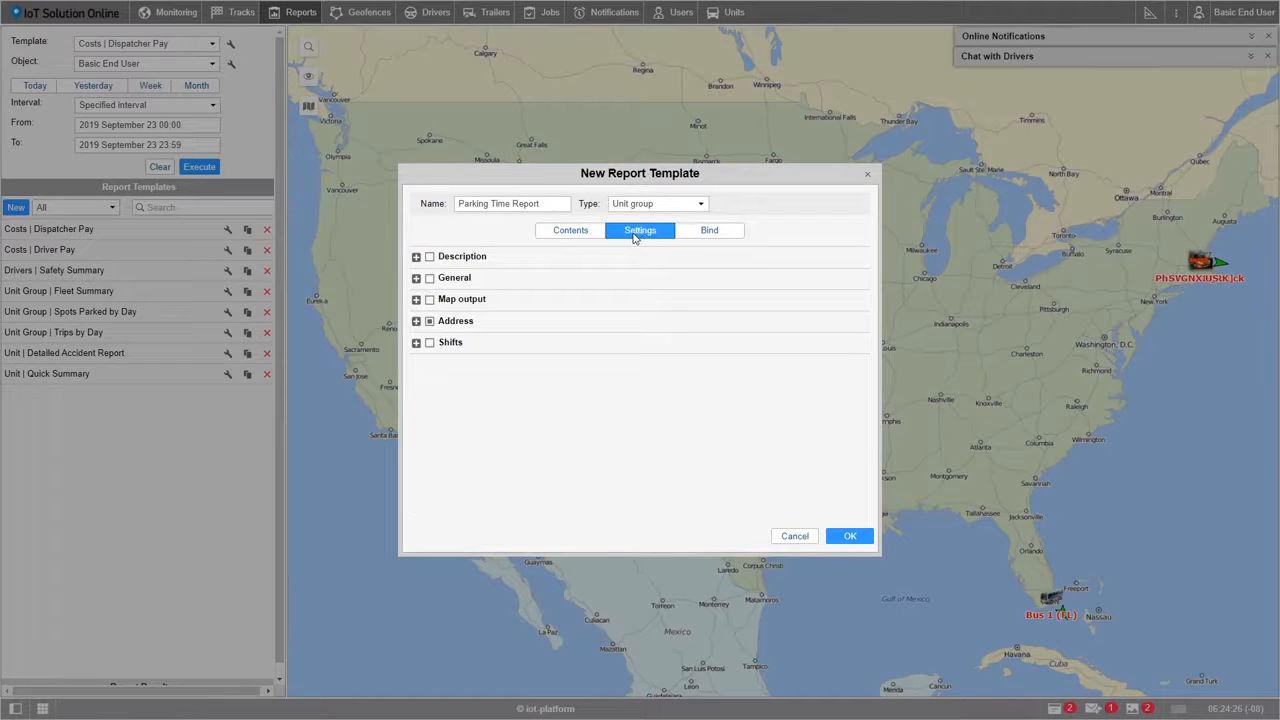
click(575, 238)
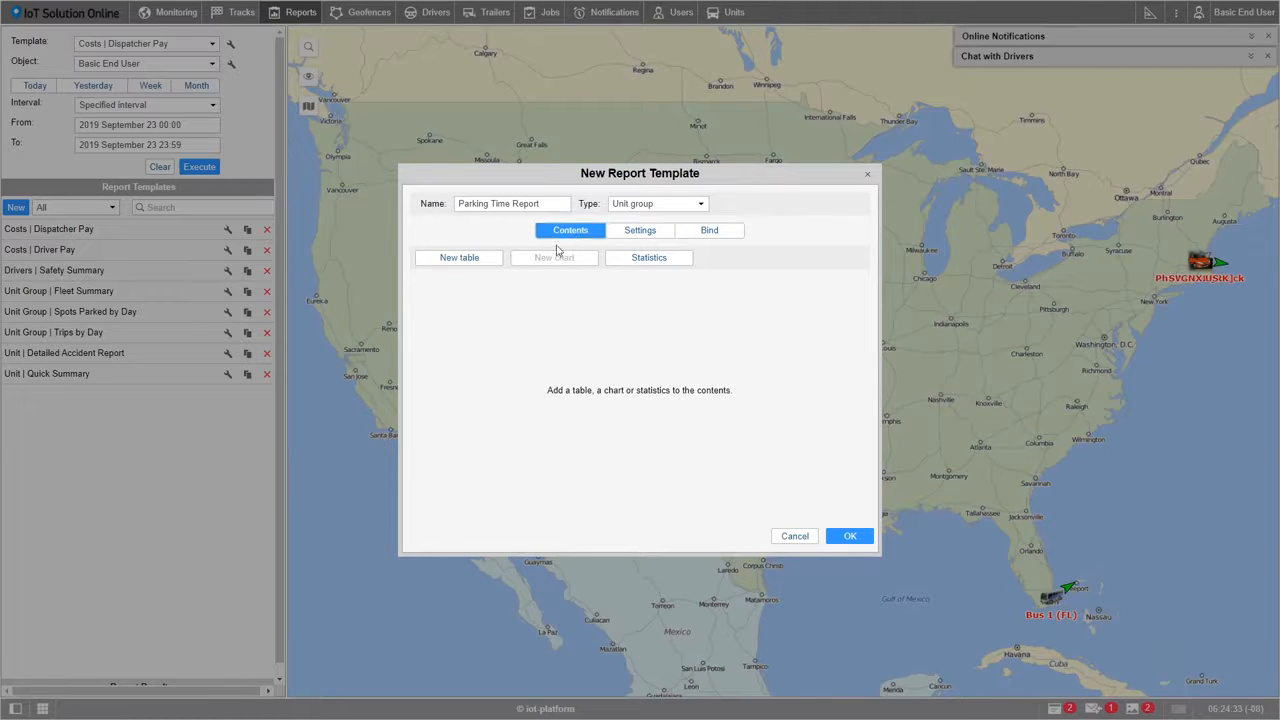
Add statistics to the report contents, including the Report, Interval beginning and Report execution time fields
click(652, 262)
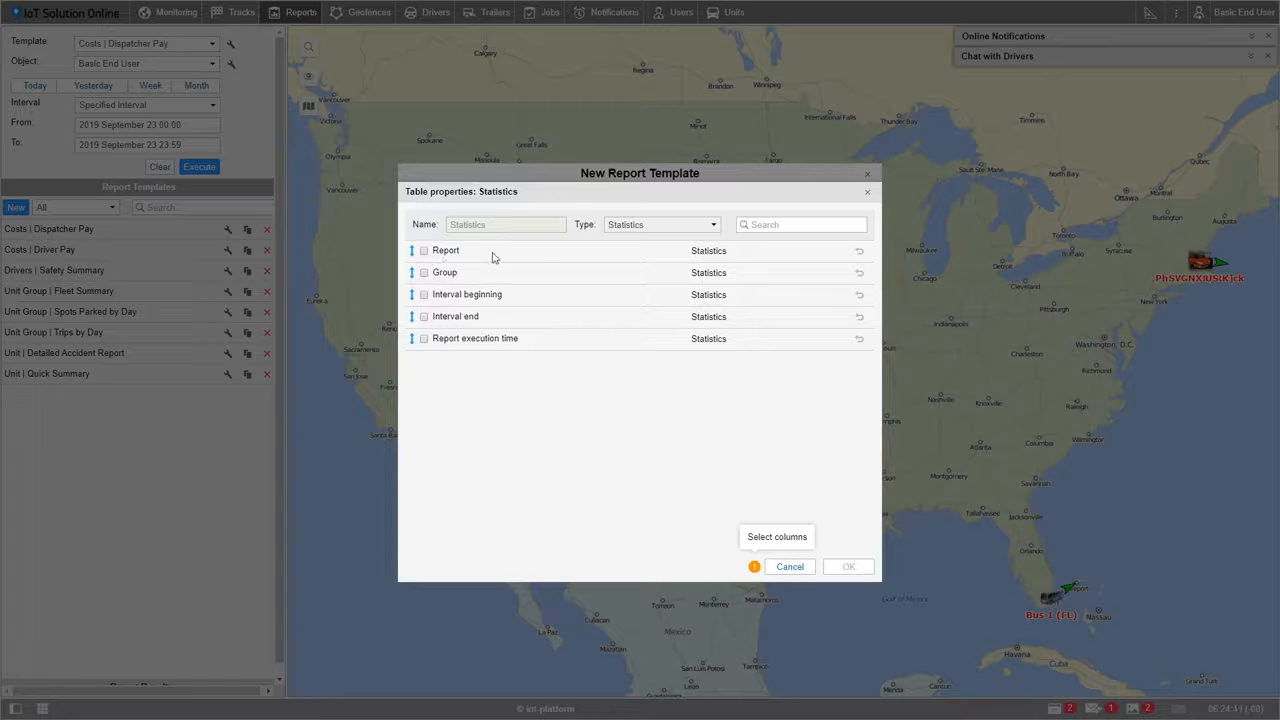
click(424, 252)
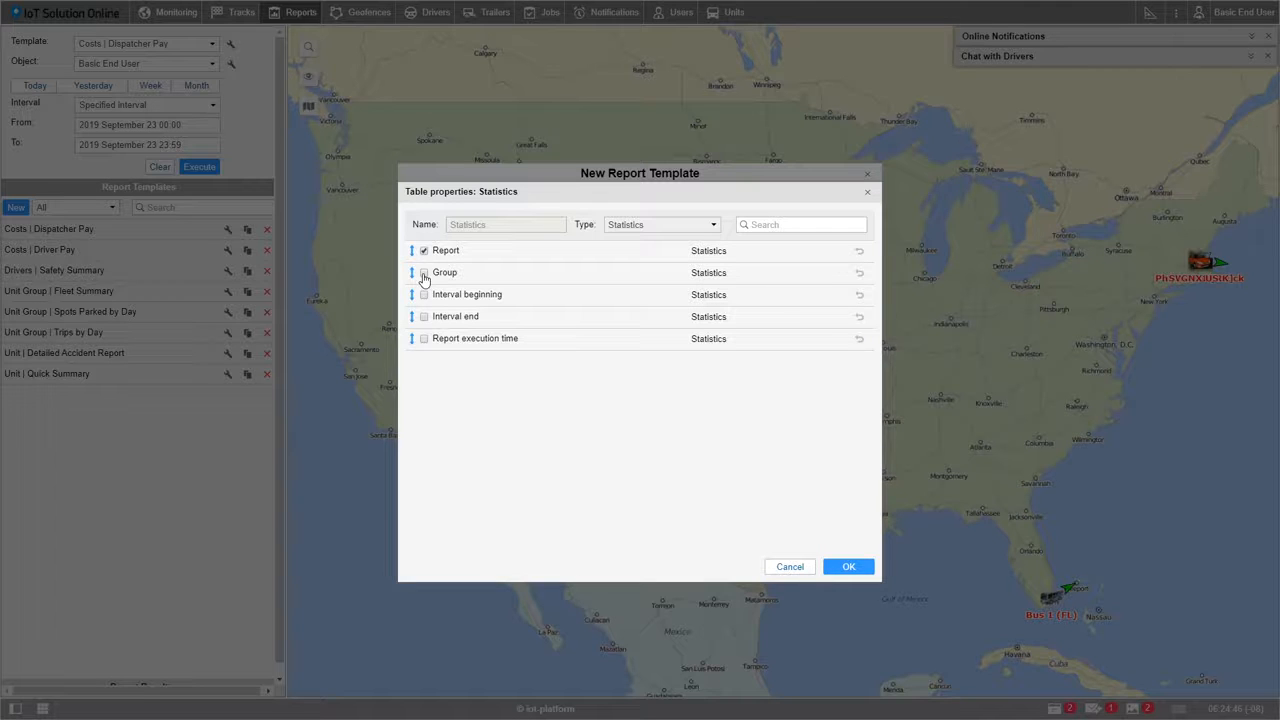
click(424, 296)
click(424, 340)
click(848, 567)
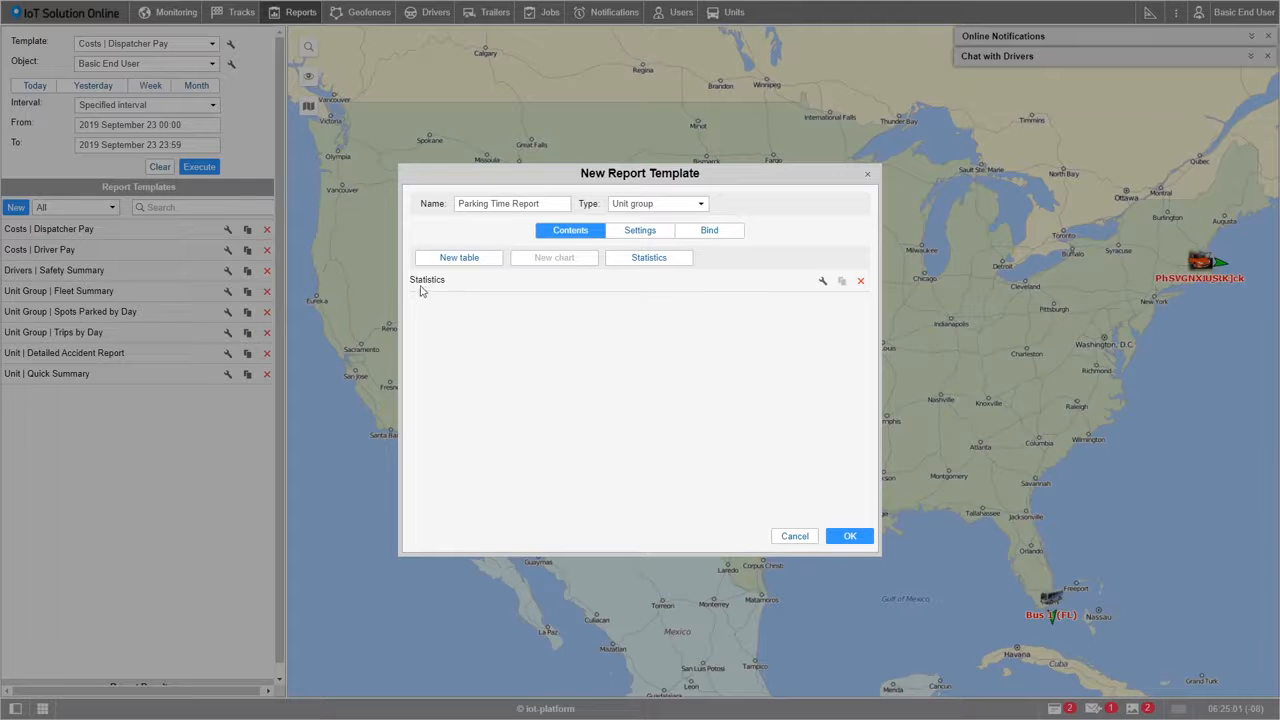
Start a new table of type Parkings in the report template, keeping its default name
click(467, 268)
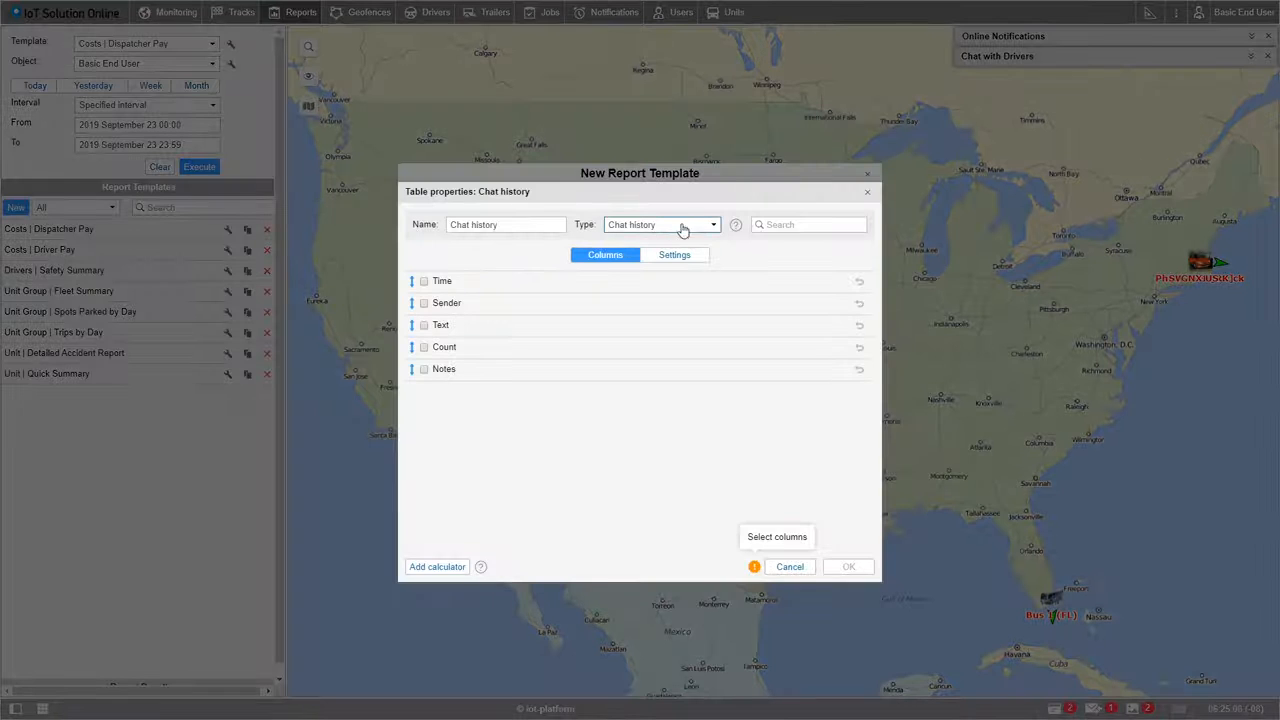
click(714, 226)
mouse_move(716, 285)
mouse_down()
mouse_move(717, 363)
mouse_move(718, 262)
mouse_move(718, 283)
mouse_up()
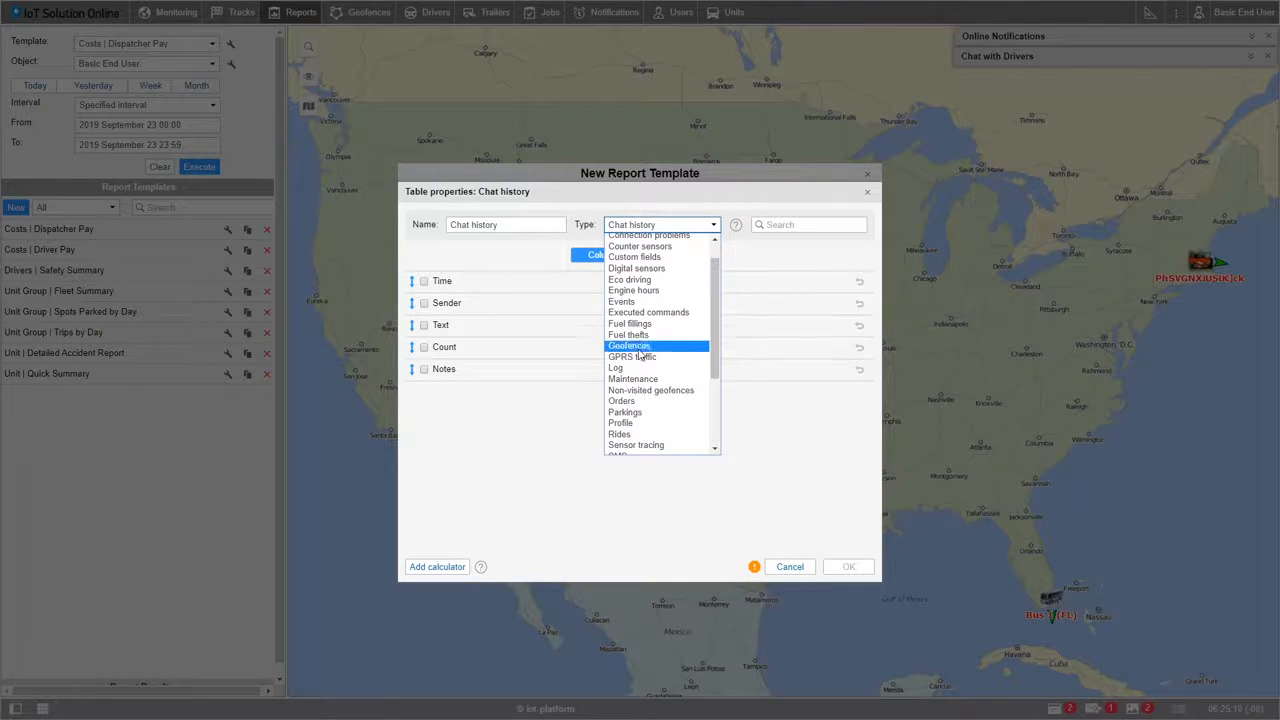
click(633, 419)
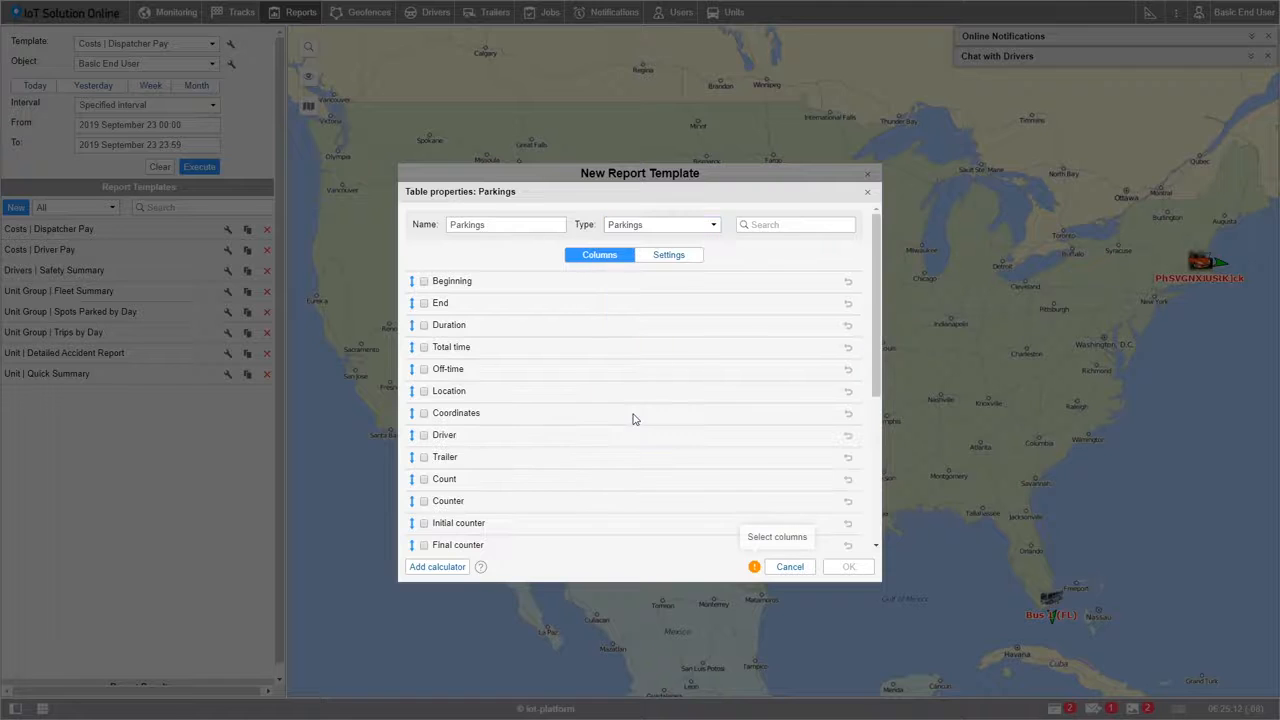
drag(491, 225, 446, 226)
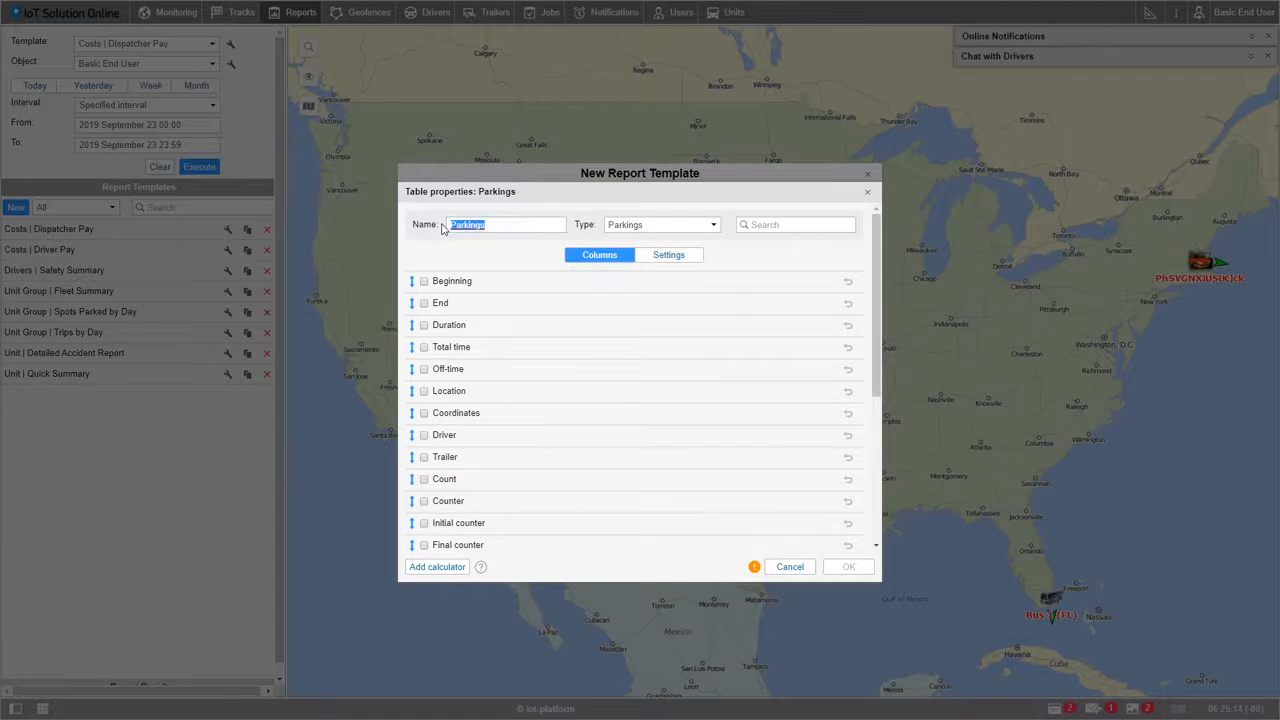
Include the Beginning column in the Parkings table and rename it "Parking Start"
click(424, 283)
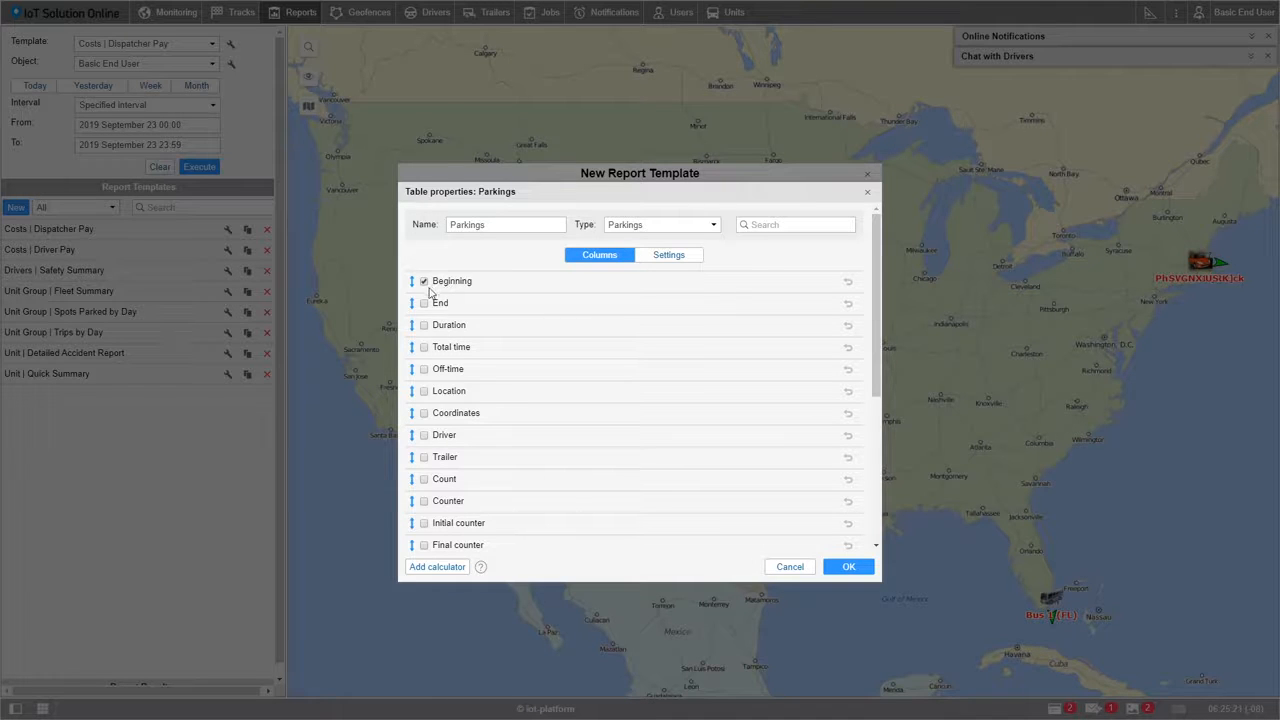
click(437, 281)
key(BackSpace)
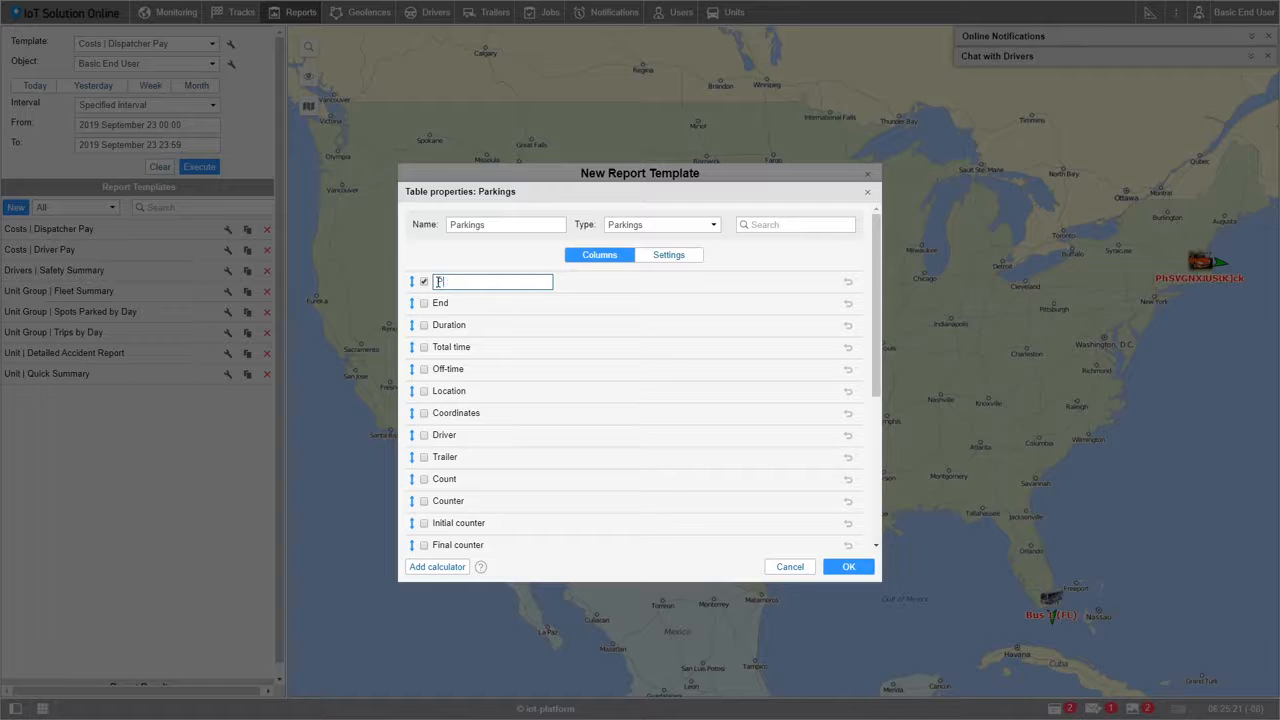
text(Parking Start)
key(Return)
Include the End and Duration columns, renaming them "Parking End" and "Park Time"
click(441, 304)
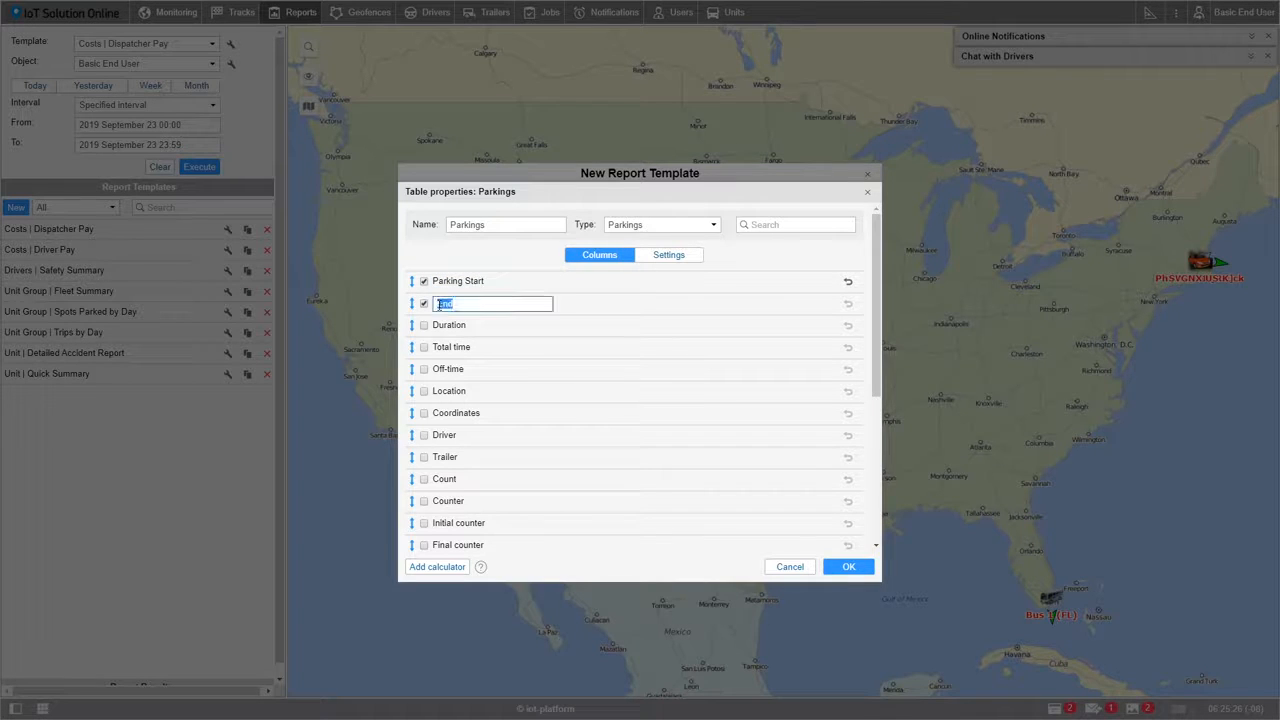
text(Parking End)
key(Return)
click(449, 327)
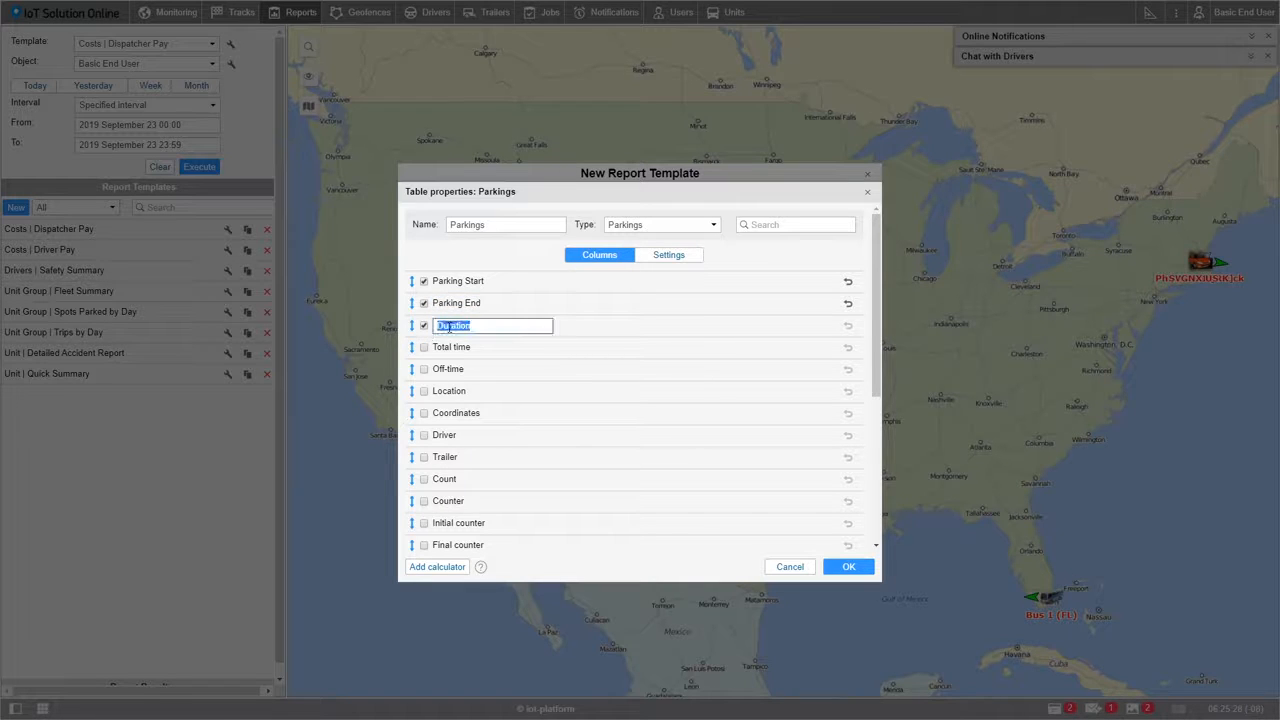
text(Park Time)
key(Return)
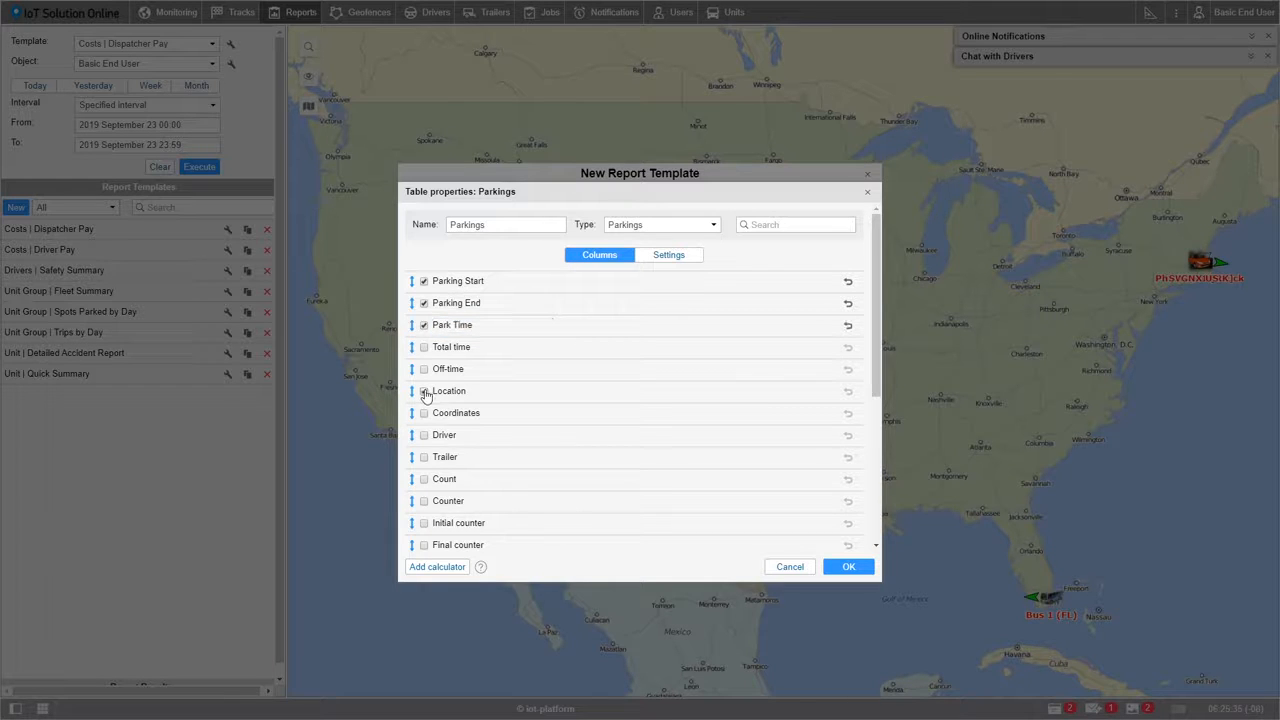
Include the Location column and move it to the first position, above Parking Start
click(424, 392)
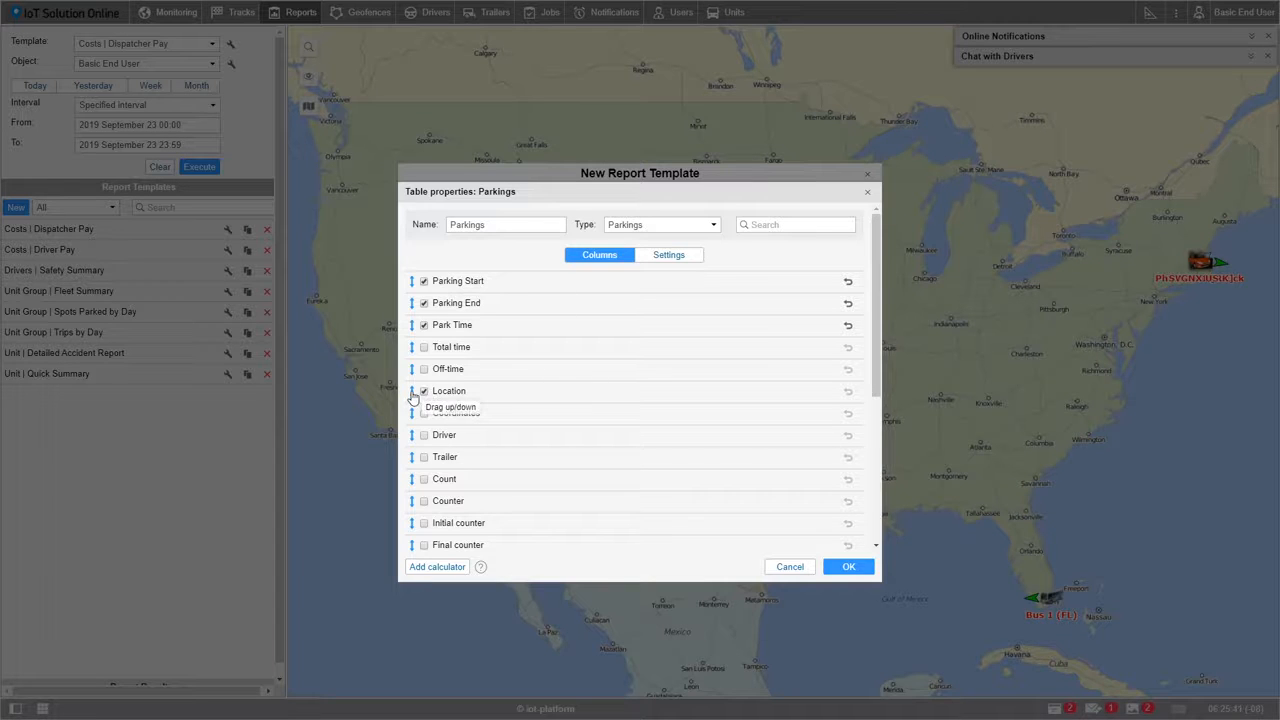
drag(412, 397, 414, 288)
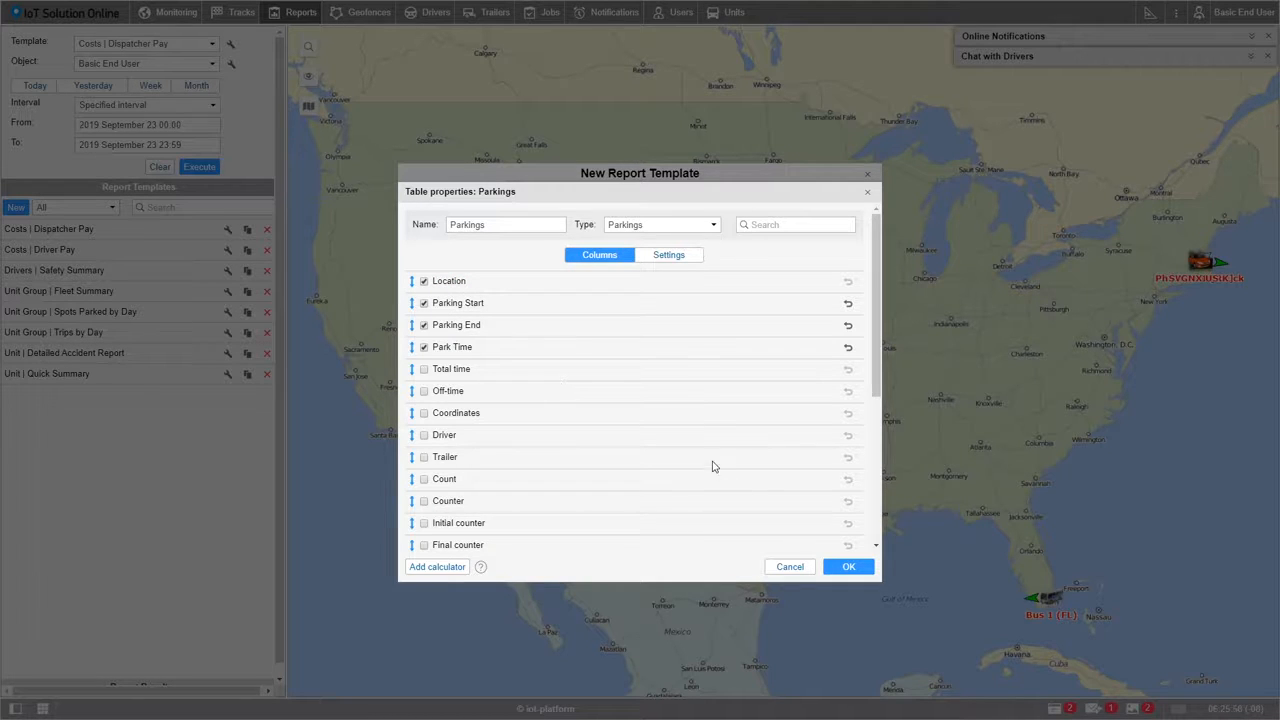
Group the Parkings table by Unit and Date, enable Detalization, and save the table
click(669, 262)
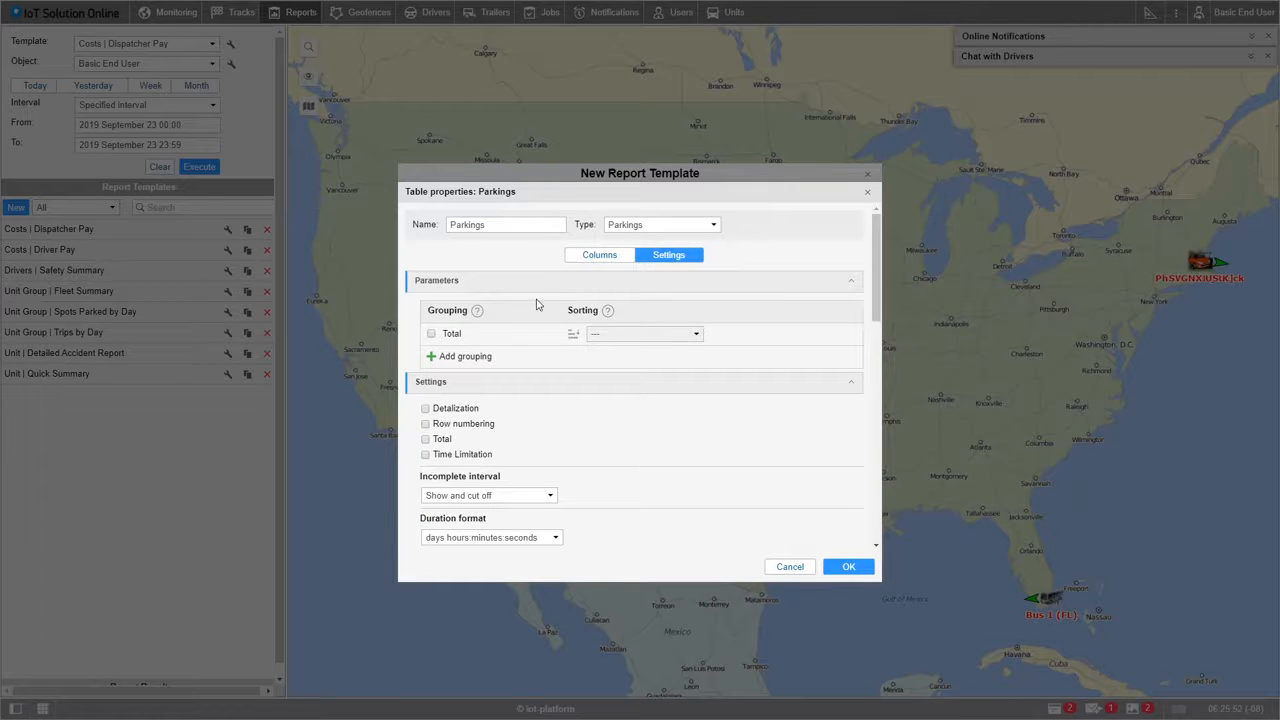
click(462, 360)
click(632, 356)
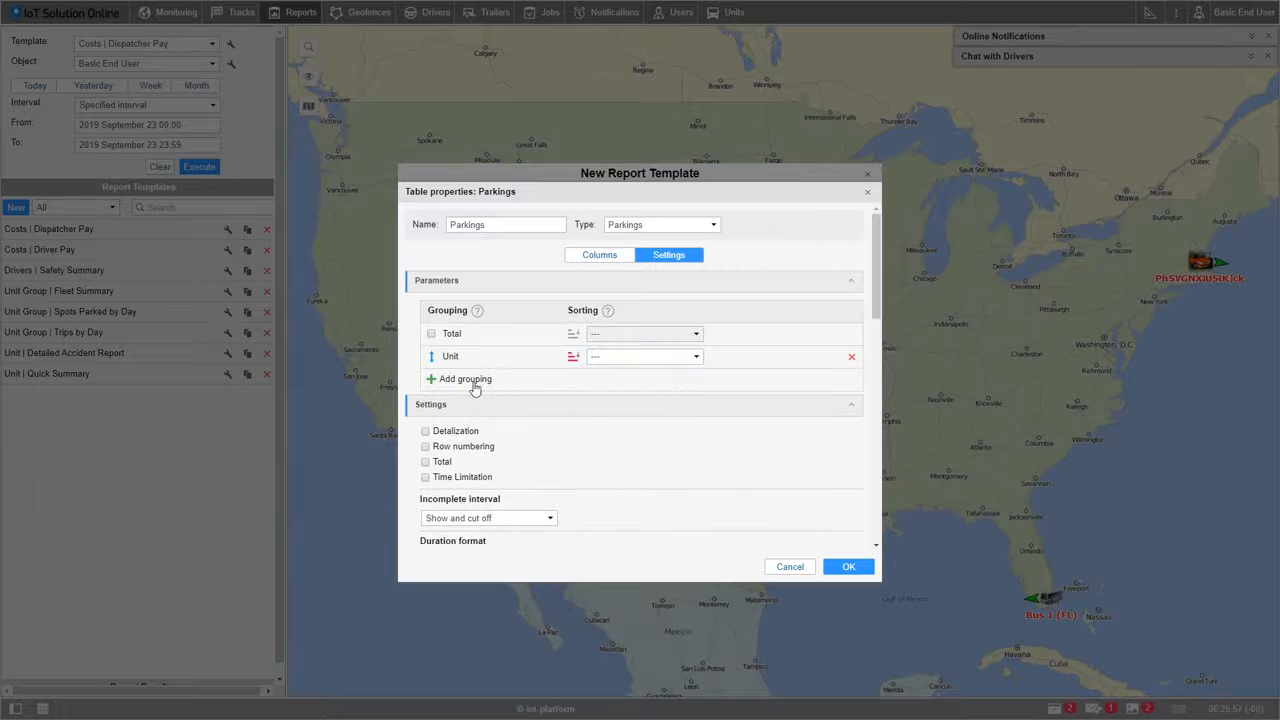
click(470, 383)
click(521, 386)
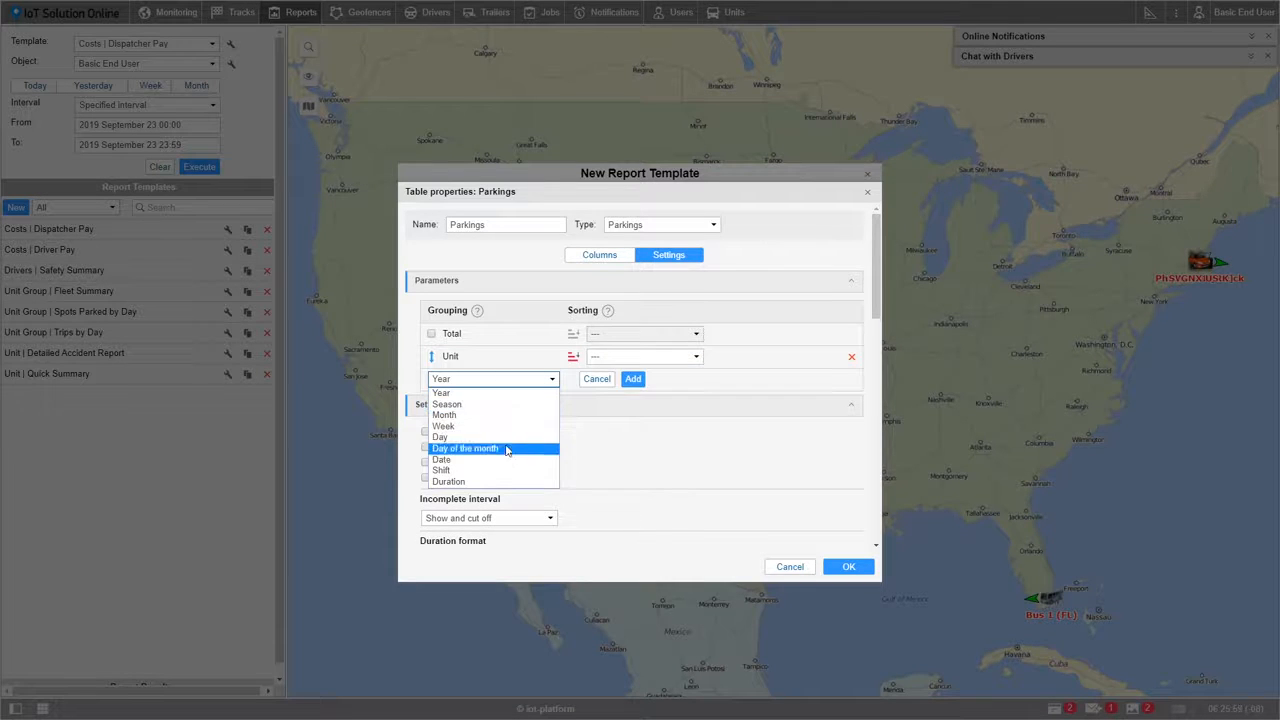
click(505, 461)
click(628, 380)
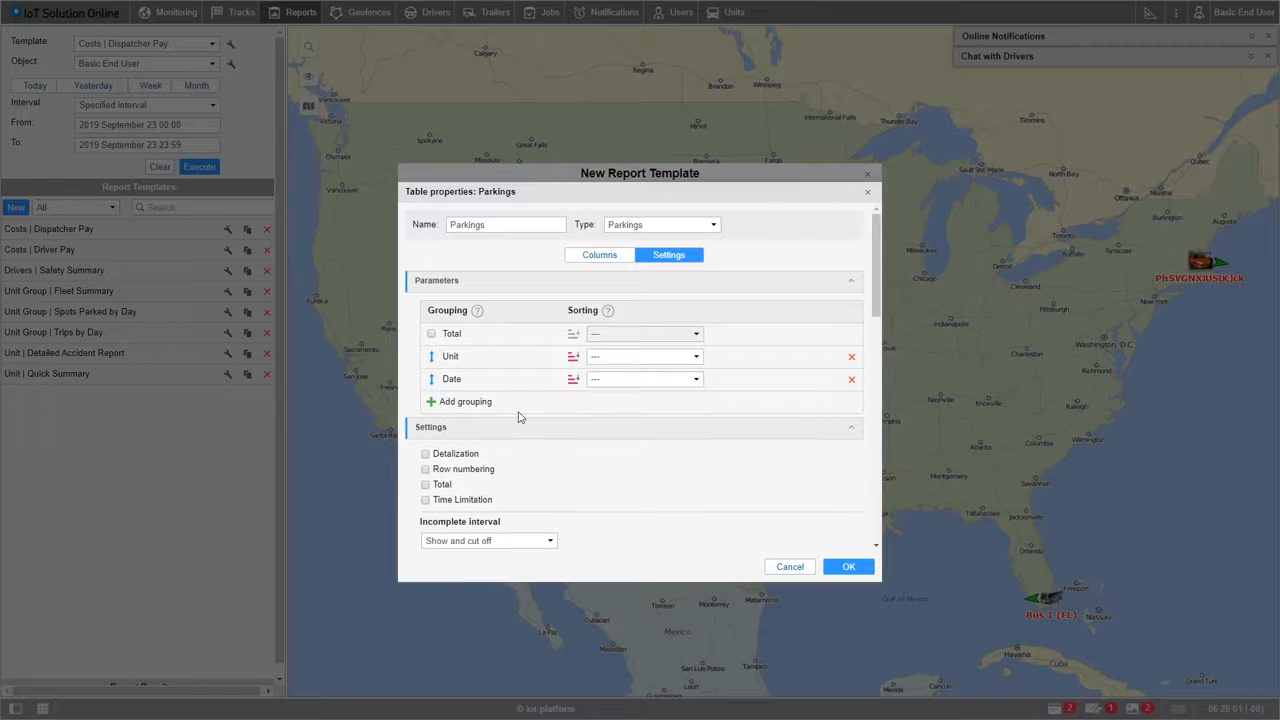
click(440, 456)
click(849, 566)
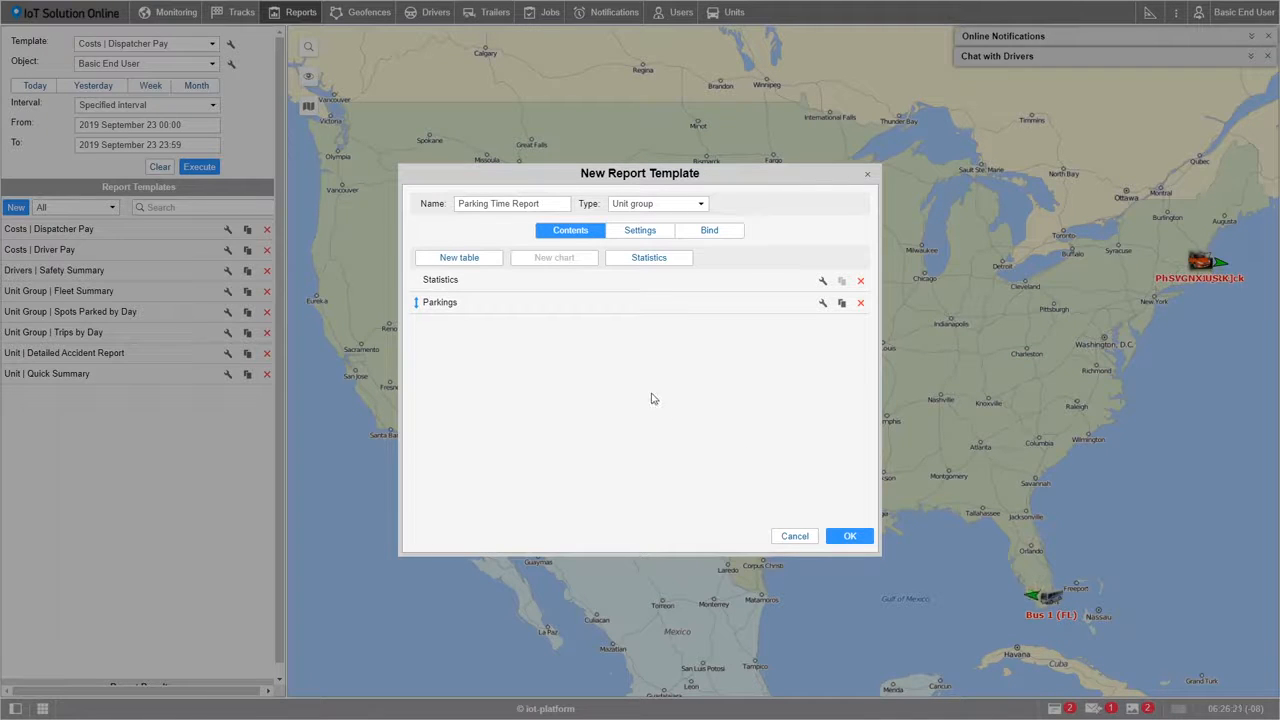
Enable Parking markers and Trip routes for the report's map output and save the template
click(636, 236)
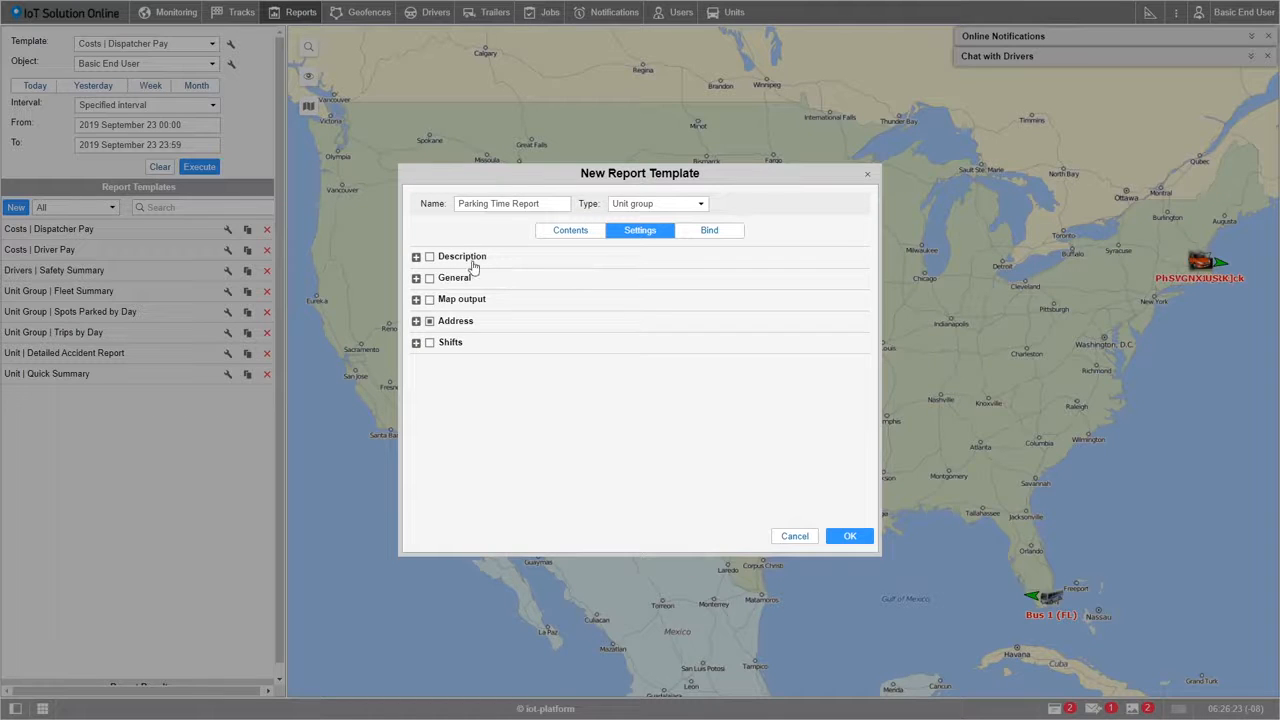
click(416, 301)
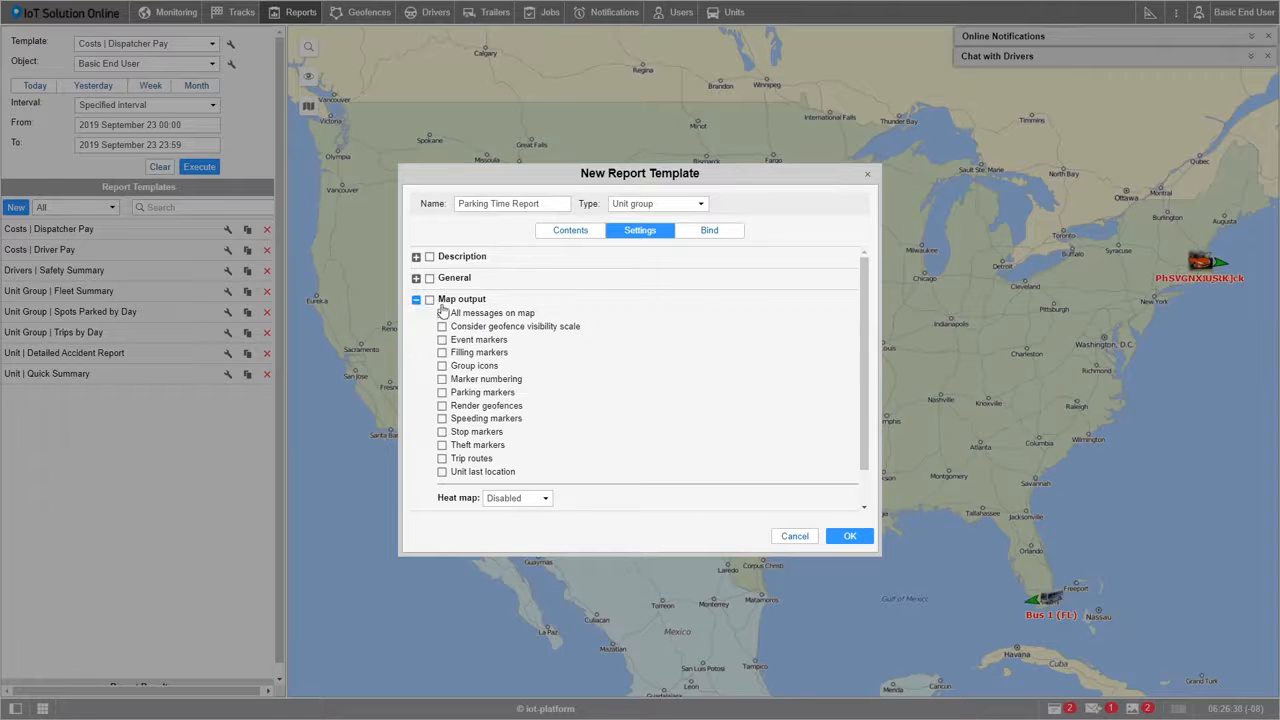
click(443, 393)
click(443, 459)
click(848, 537)
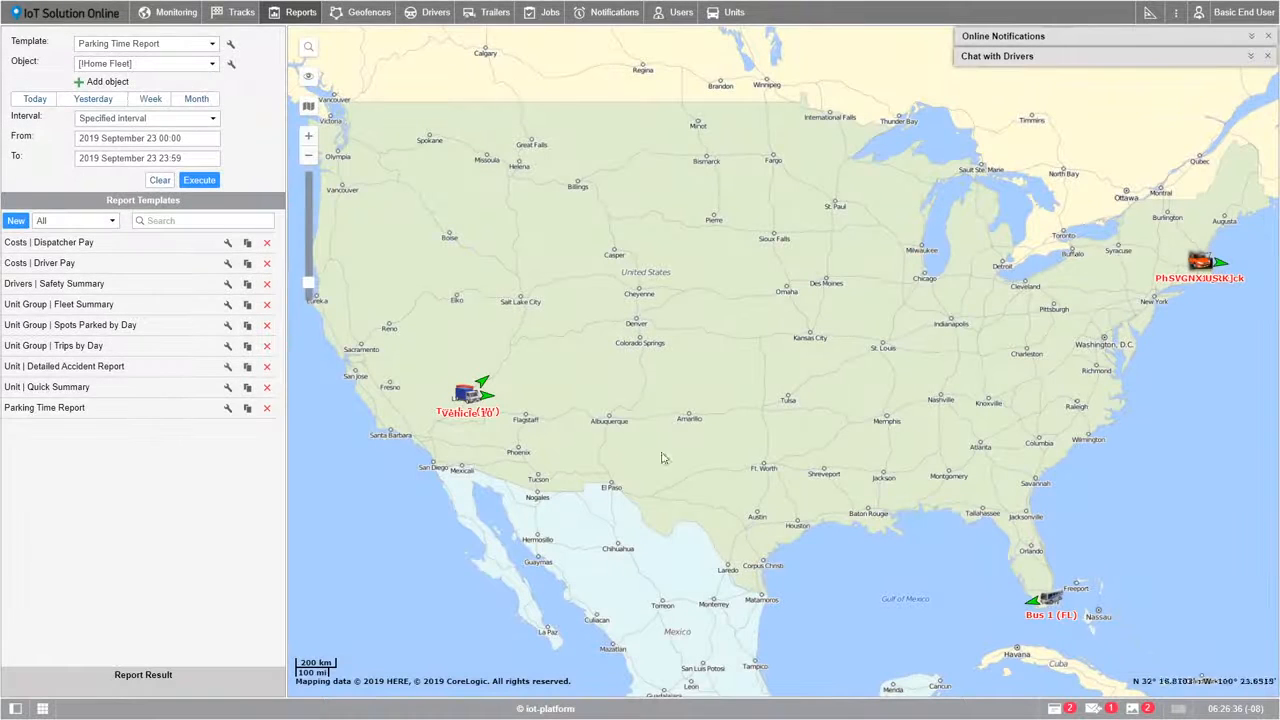
mouse_move(45, 410)
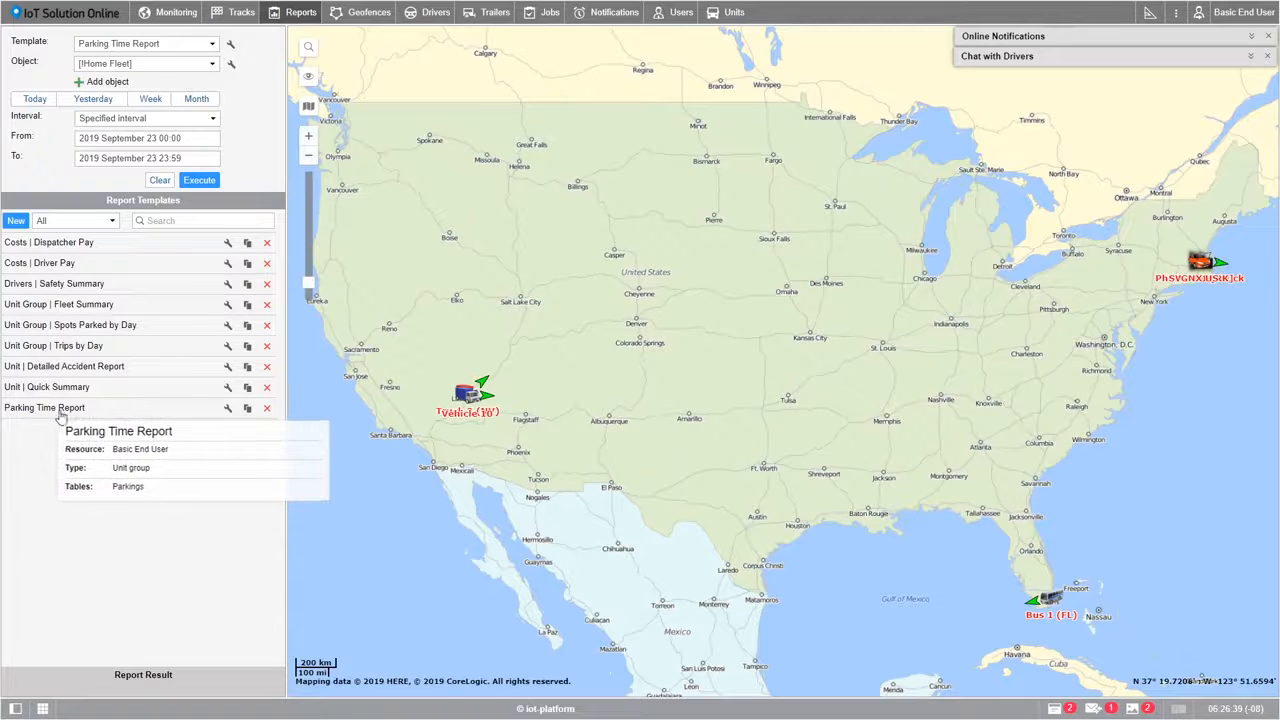